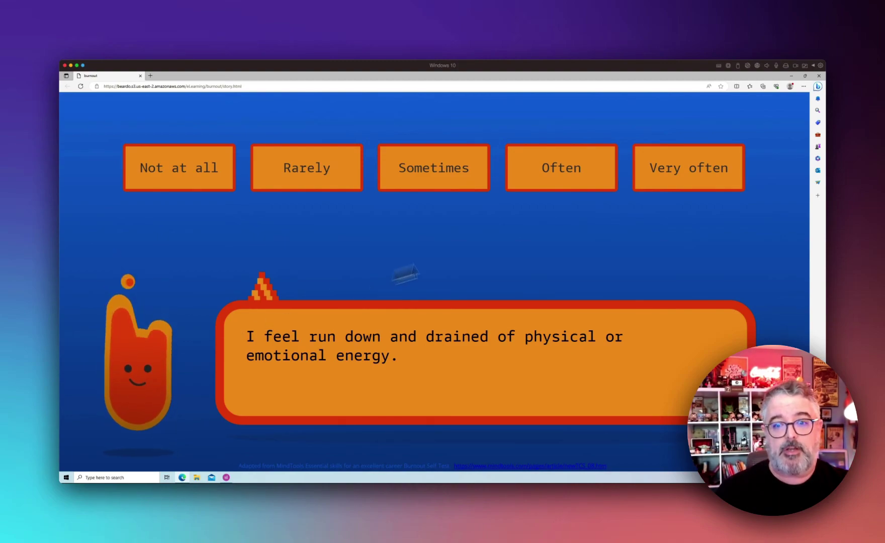
Step: Answer Very often to the first ten burnout statements, including the pressure statement
click(679, 176)
click(679, 177)
click(678, 176)
click(679, 177)
click(679, 176)
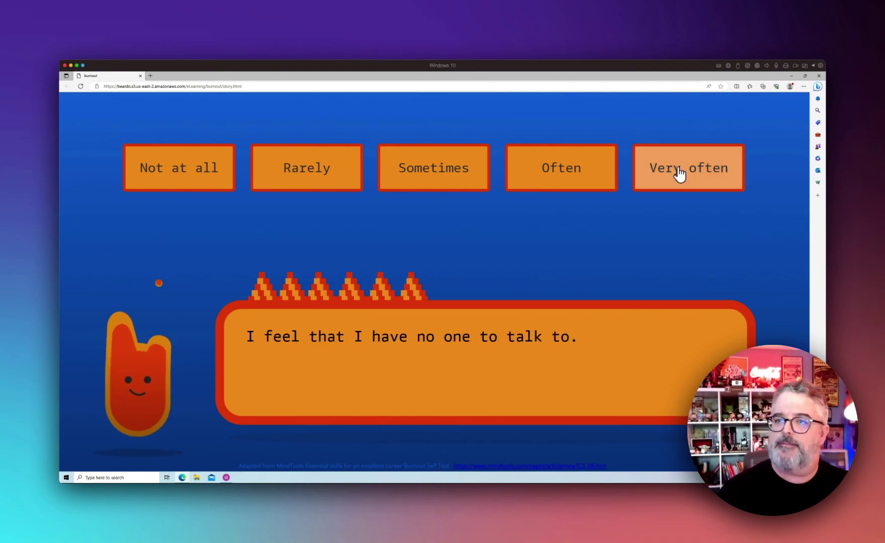
click(679, 176)
click(679, 174)
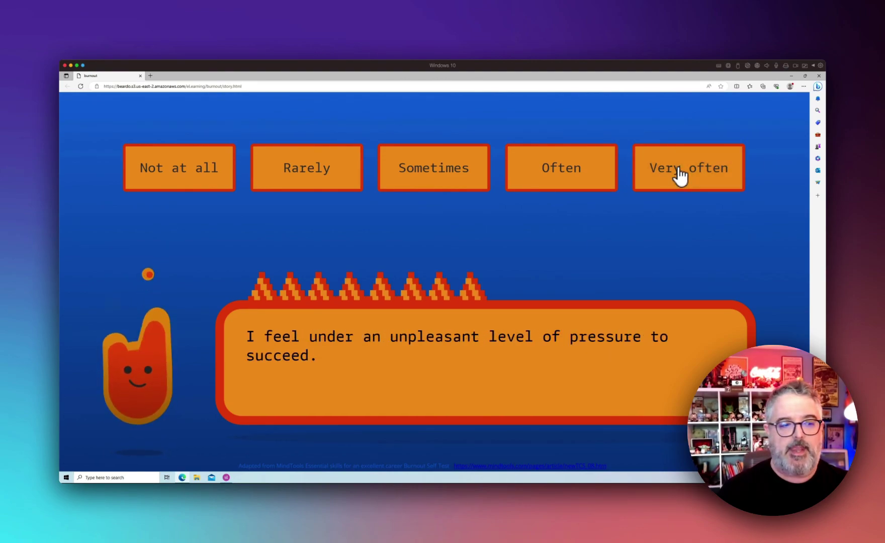
click(679, 174)
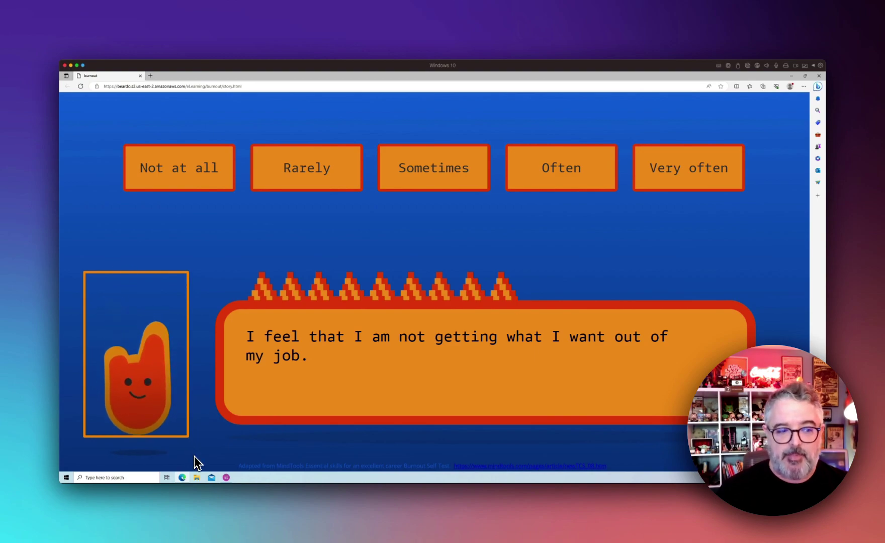
click(715, 186)
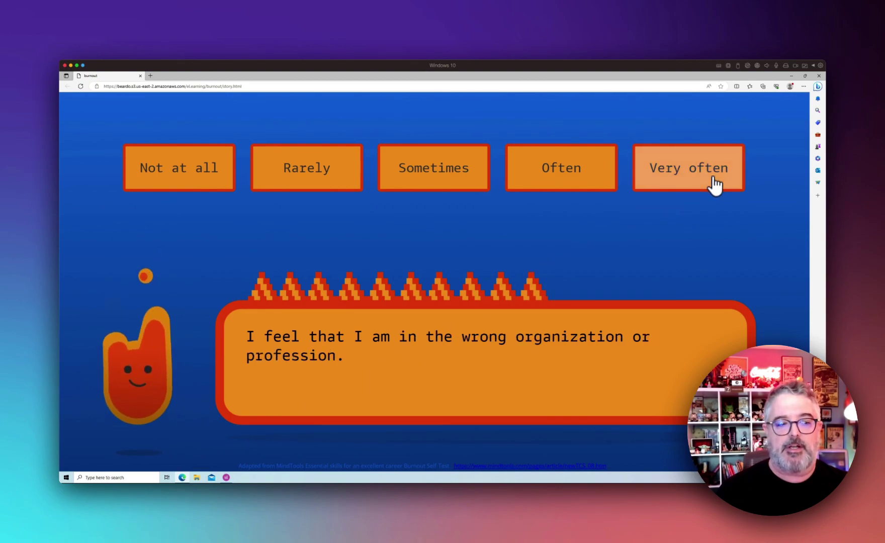
click(715, 186)
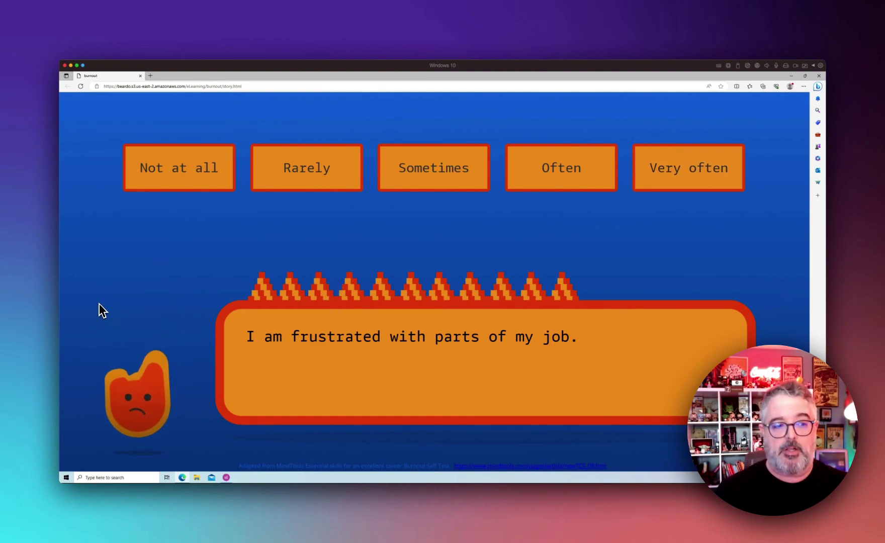
Step: Drag the animated spark, then answer Very often to the remaining statements through the final one
drag(87, 269, 190, 435)
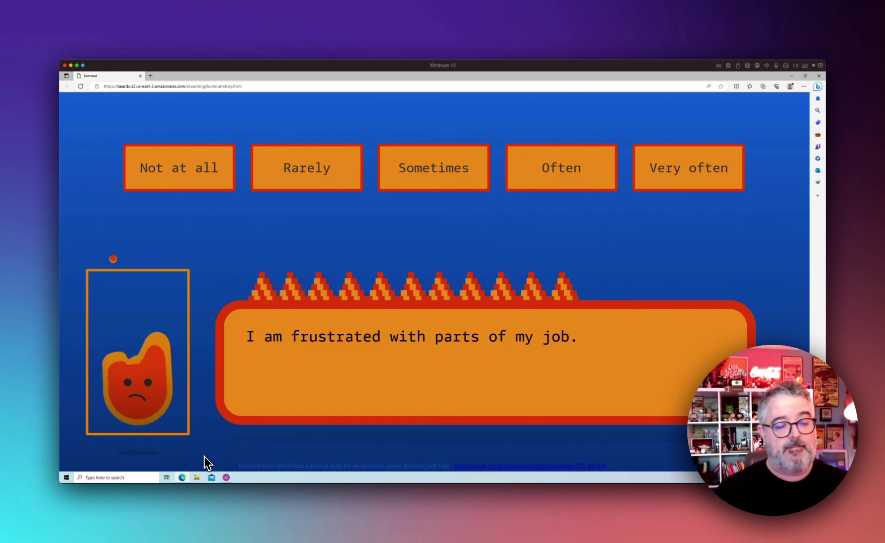
click(682, 185)
click(684, 185)
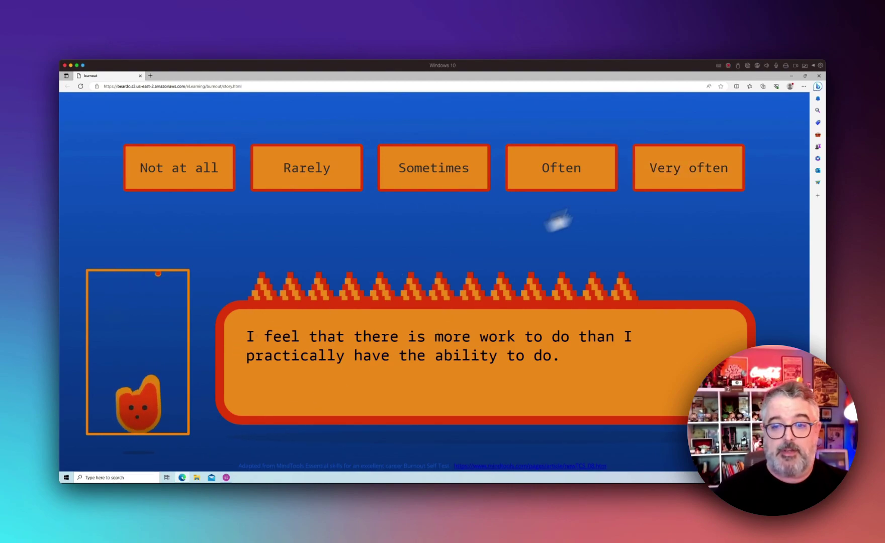
click(695, 170)
click(696, 167)
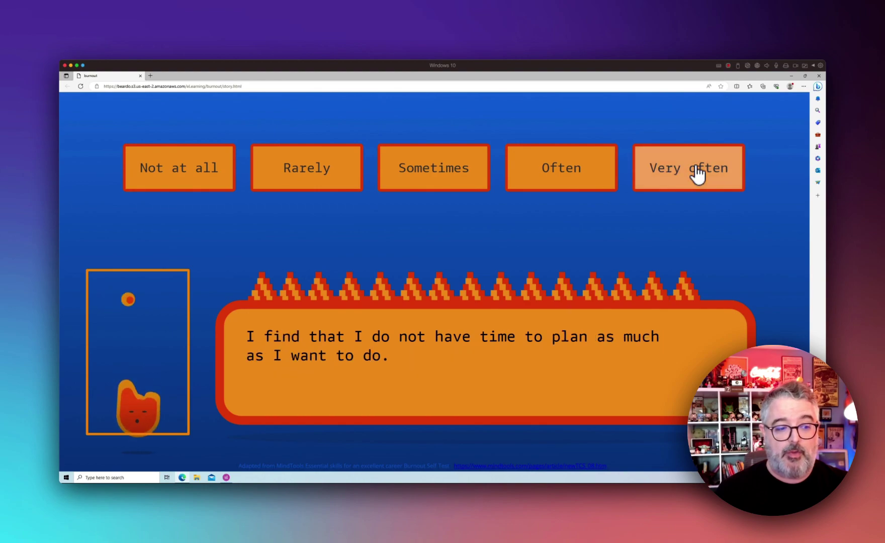
click(695, 167)
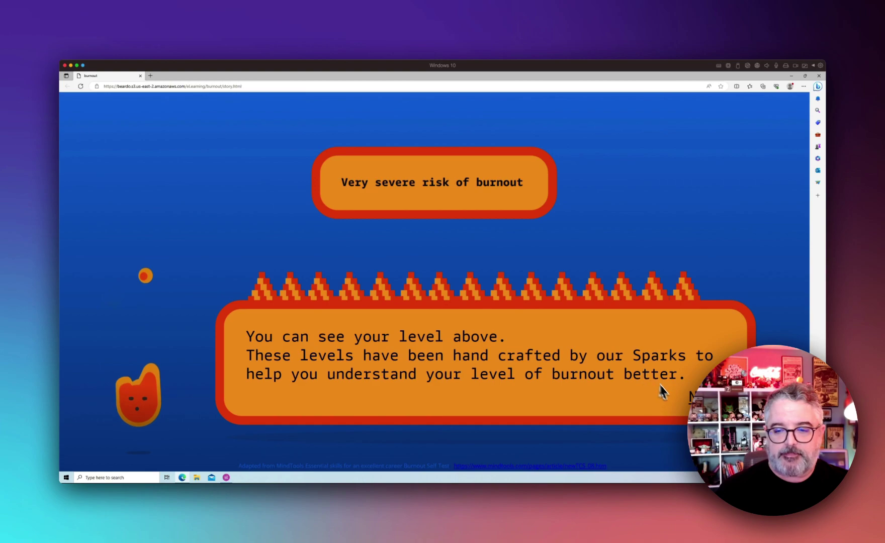
Step: Advance past the Very severe risk result and closing messages, then restart to the opening greeting
click(691, 397)
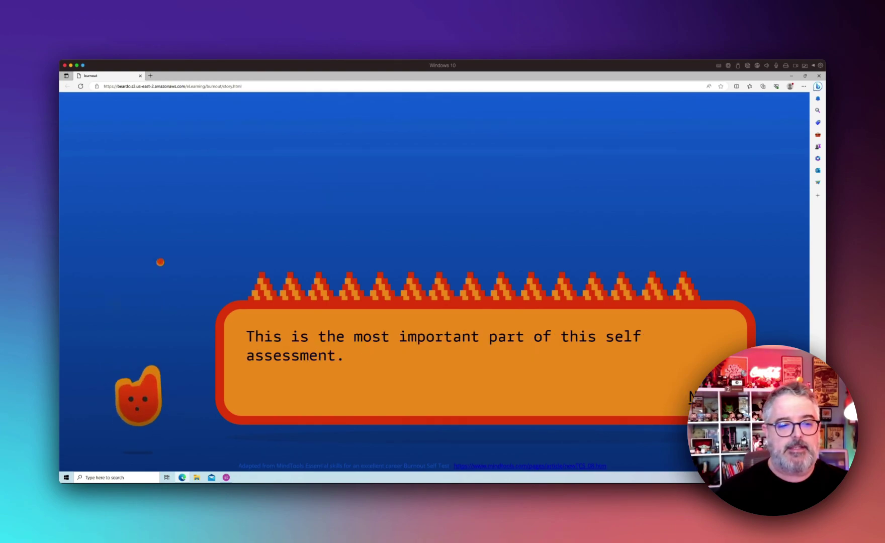
click(638, 395)
click(587, 383)
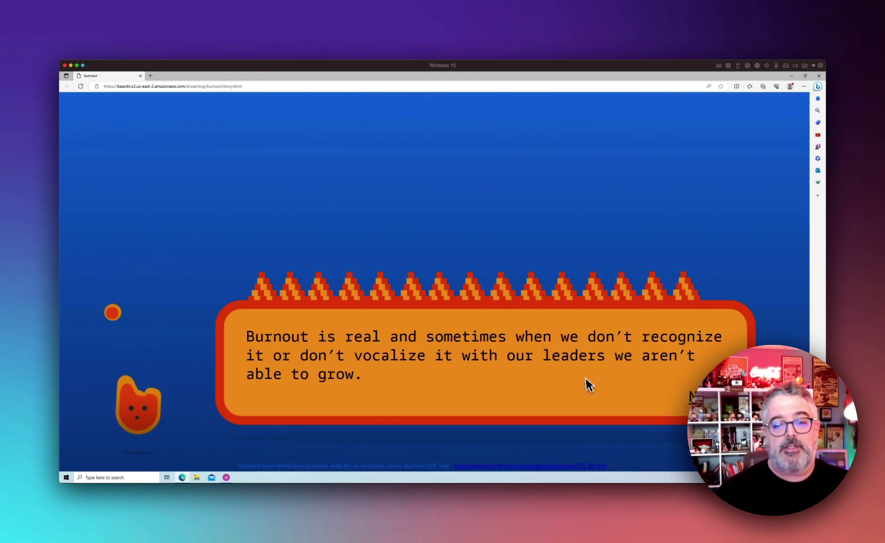
click(693, 397)
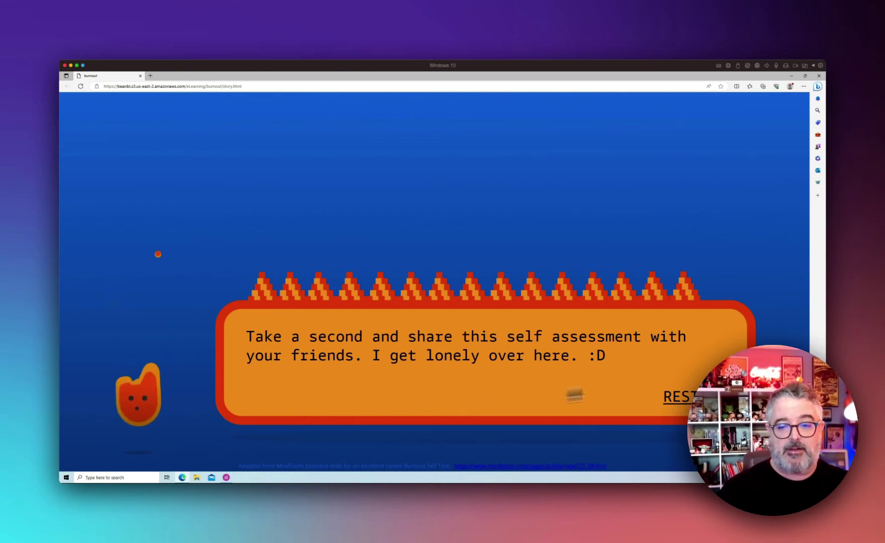
click(681, 398)
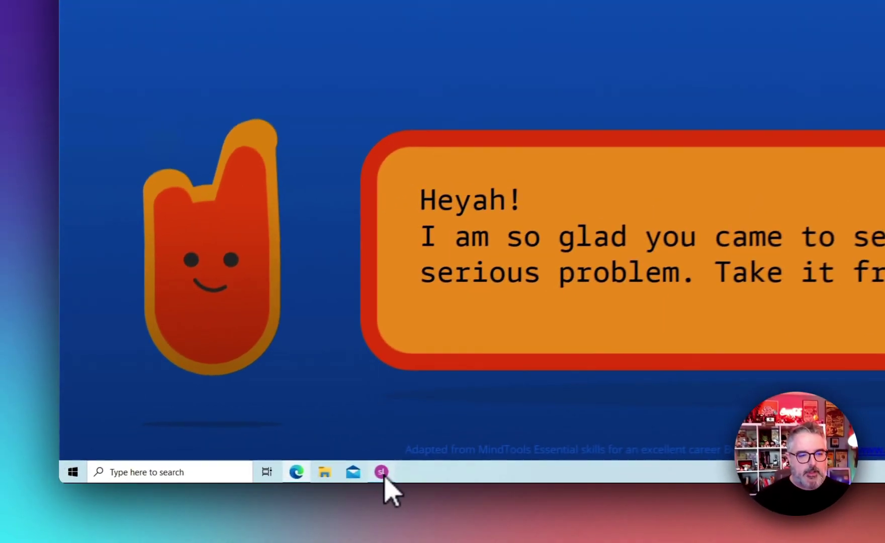
Step: Switch to Storyline to show Burnout.story's first slide with its Execute JavaScript triggers
click(285, 475)
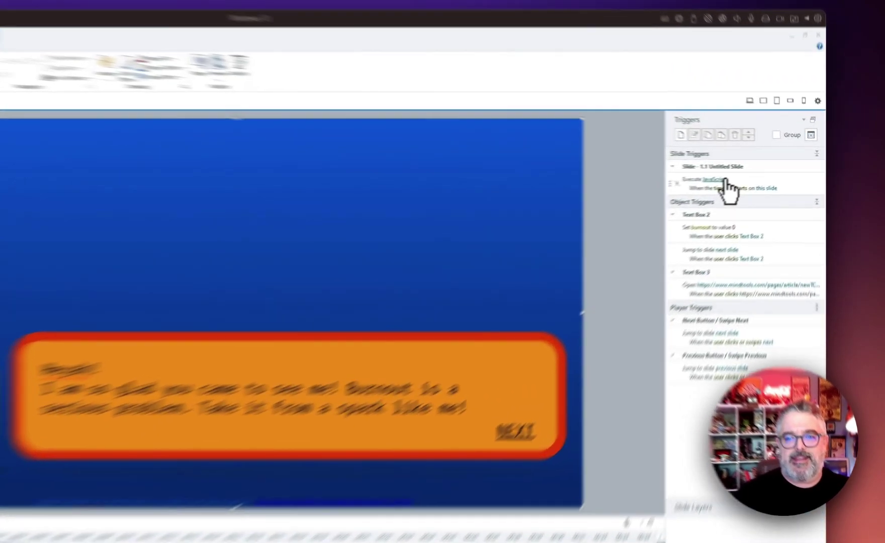
click(757, 173)
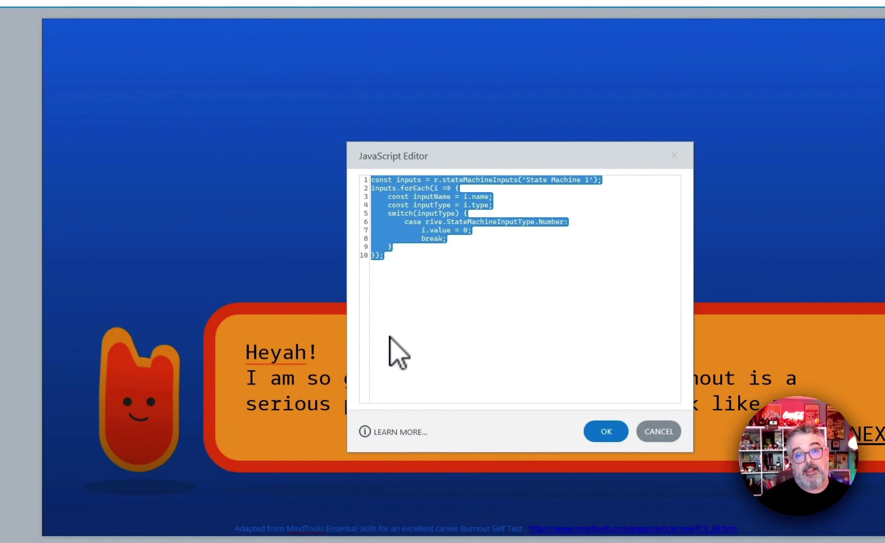
click(493, 356)
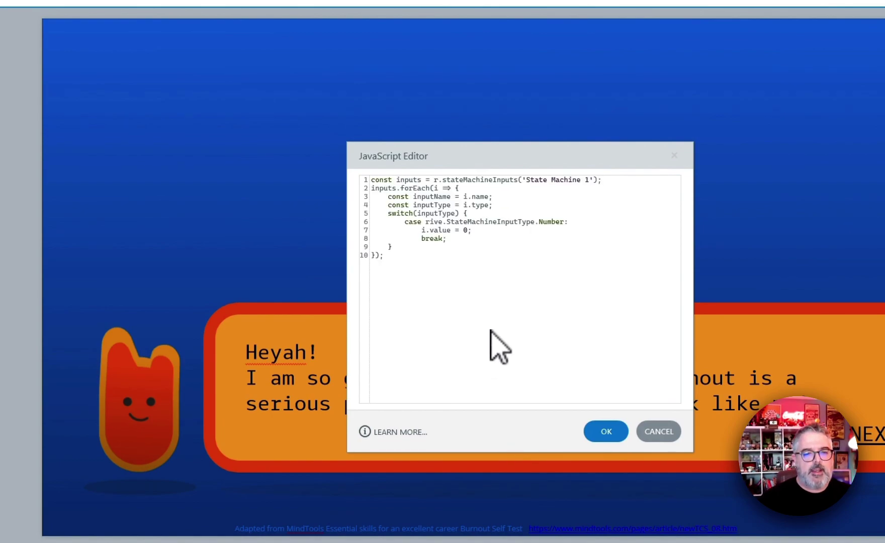
click(373, 180)
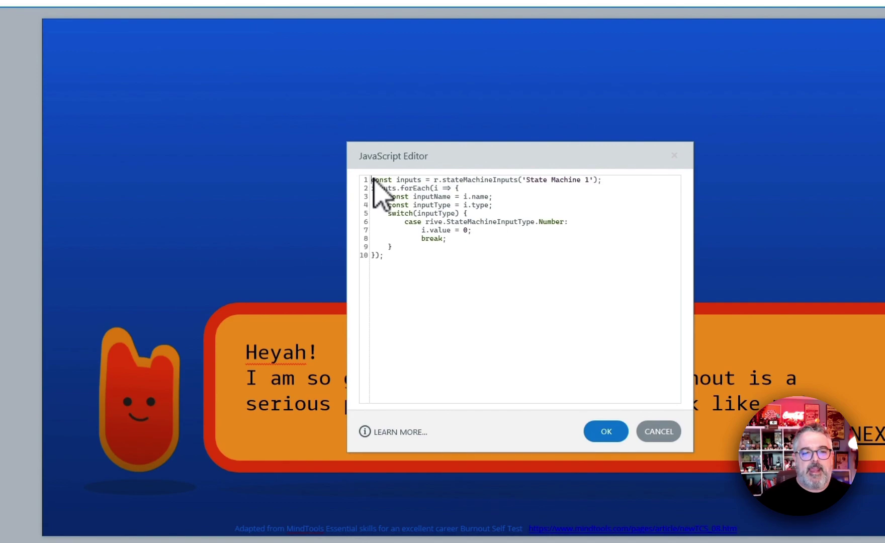
click(527, 180)
drag(560, 183, 587, 182)
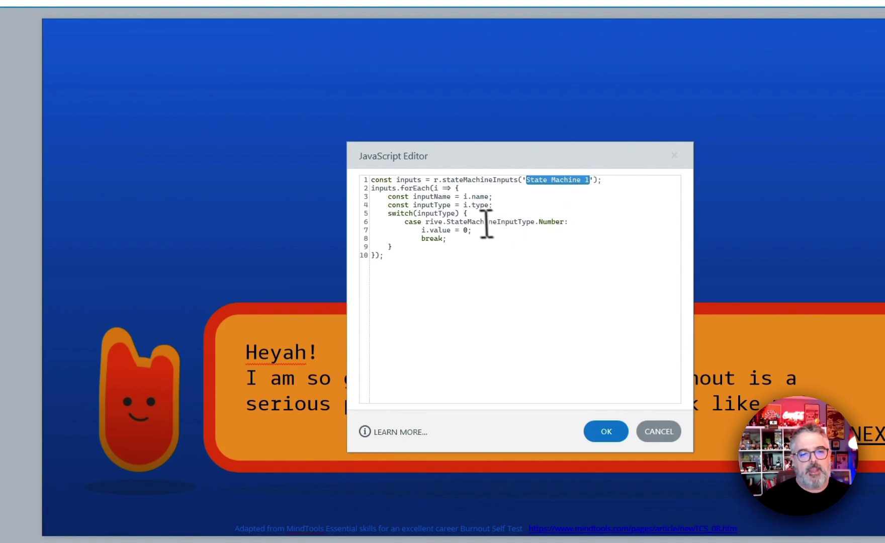
drag(421, 230, 458, 234)
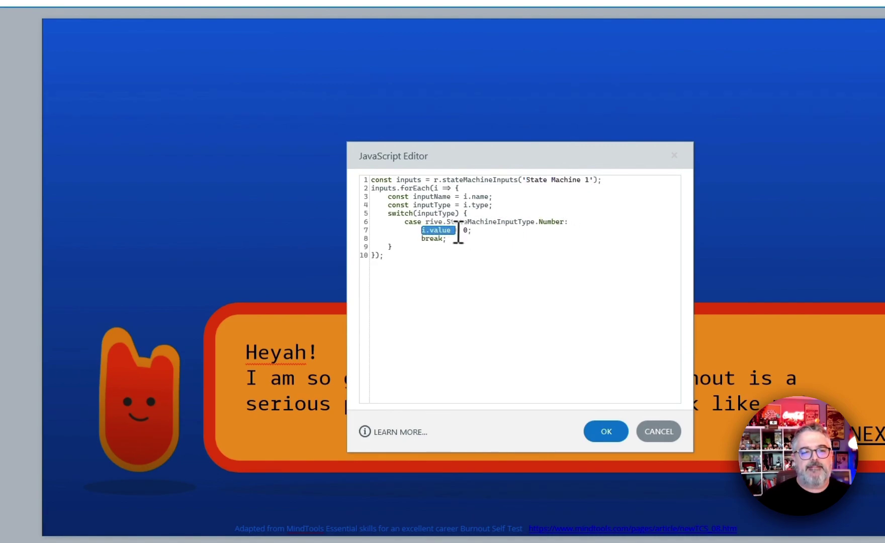
click(485, 239)
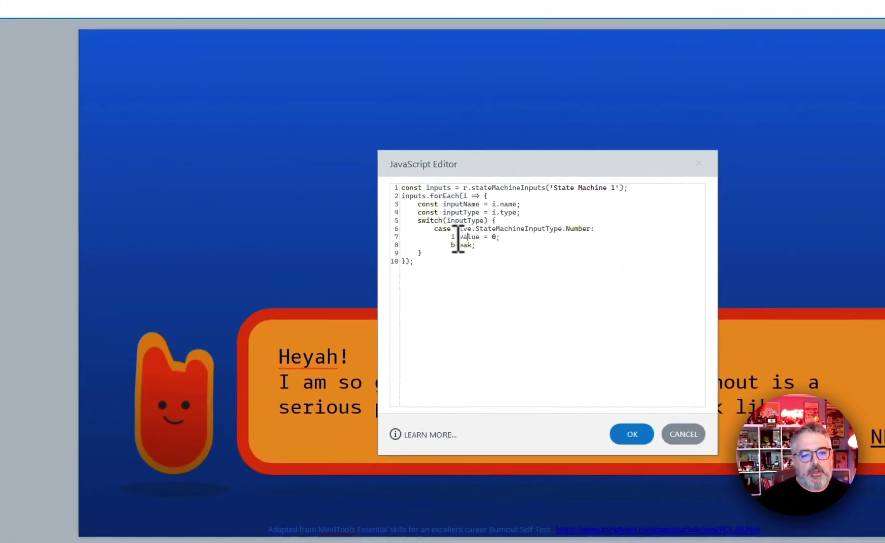
drag(392, 238, 425, 237)
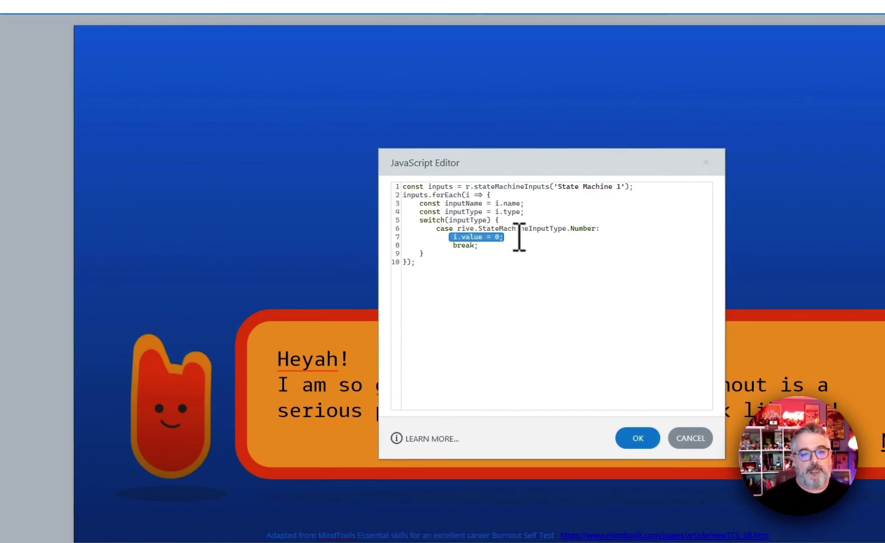
drag(506, 280, 395, 179)
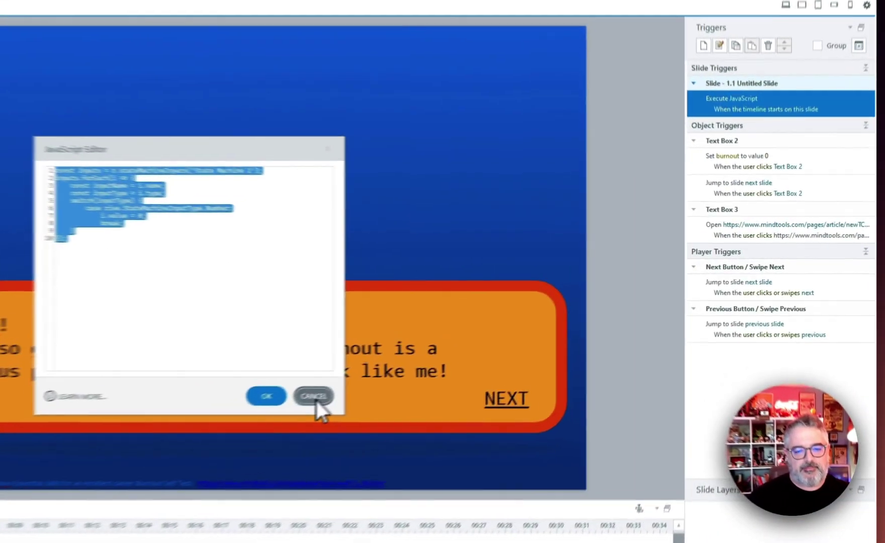
Step: Cancel the JavaScript Editor and go to slide 1.5, the run-down-and-drained question
click(315, 397)
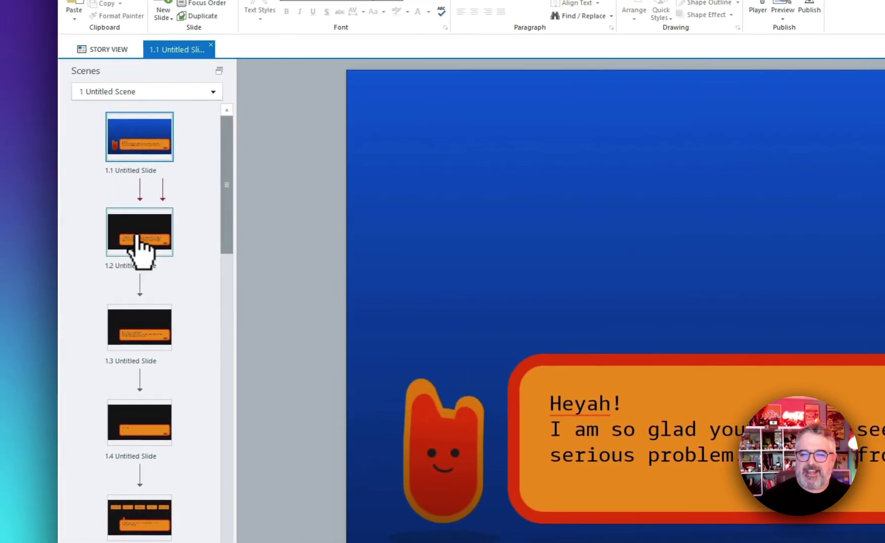
click(141, 247)
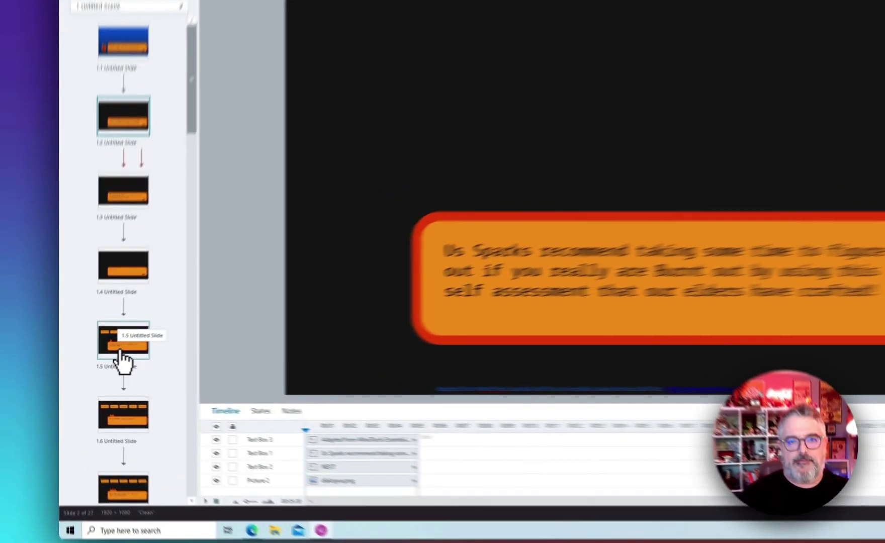
click(99, 362)
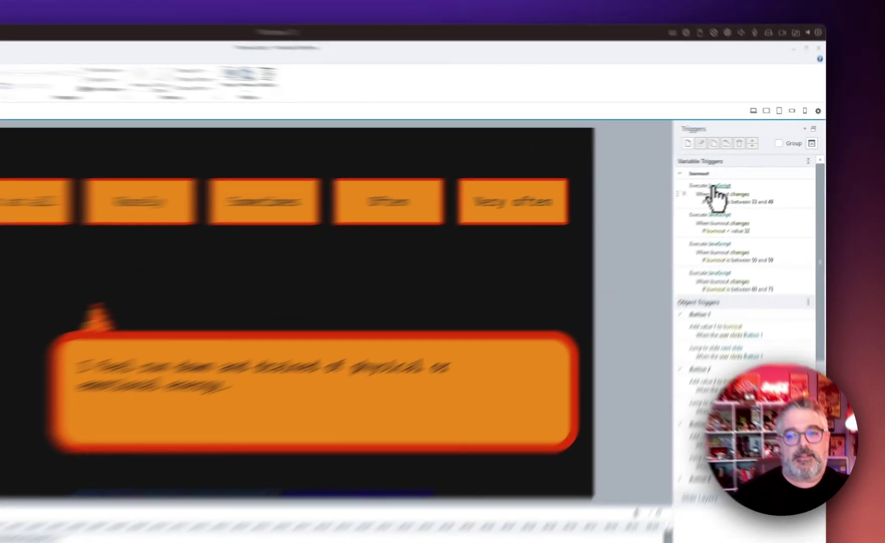
click(749, 172)
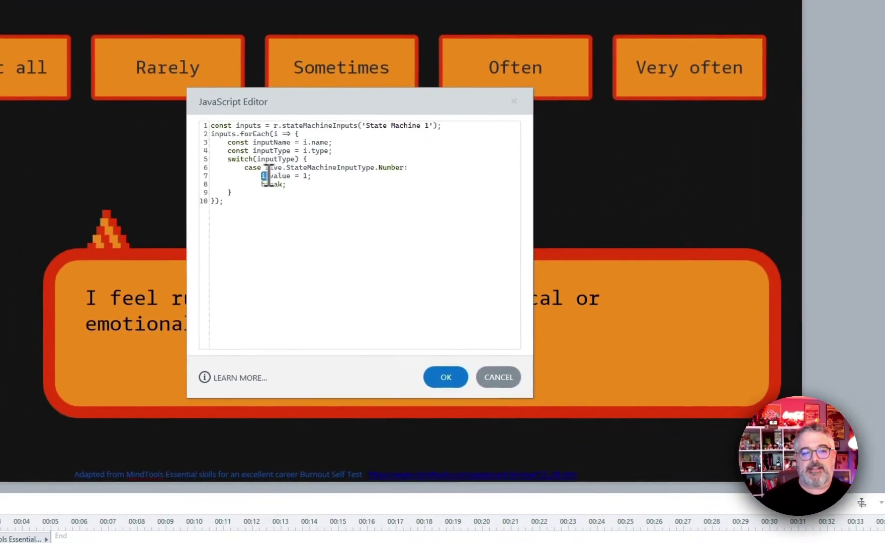
drag(210, 203, 335, 201)
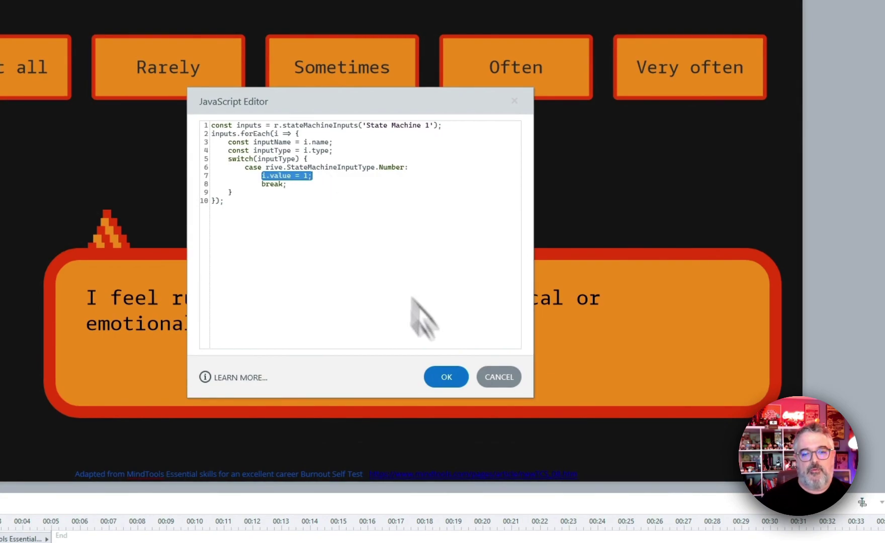
click(493, 376)
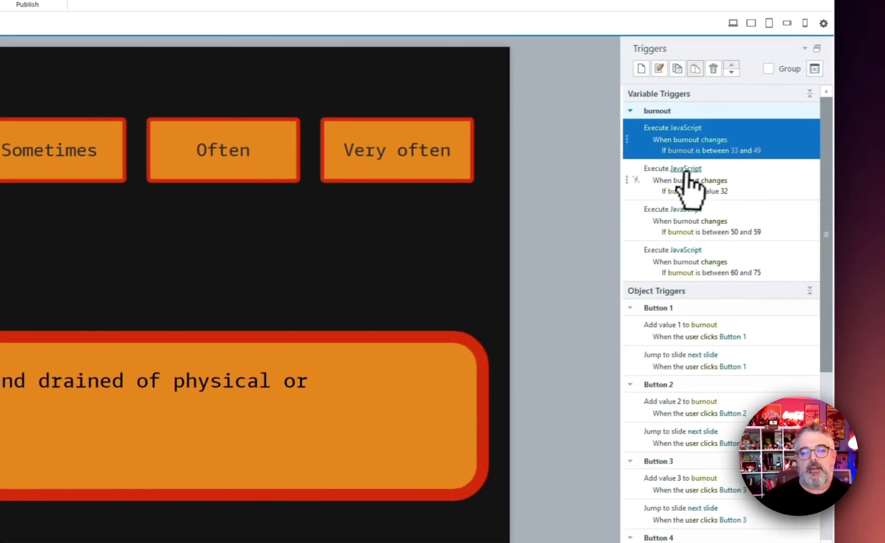
double_click(765, 166)
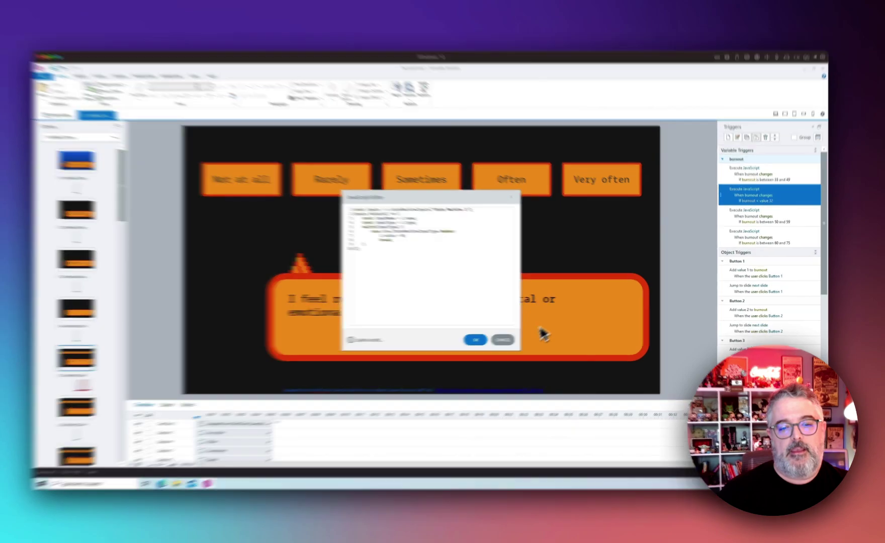
click(512, 339)
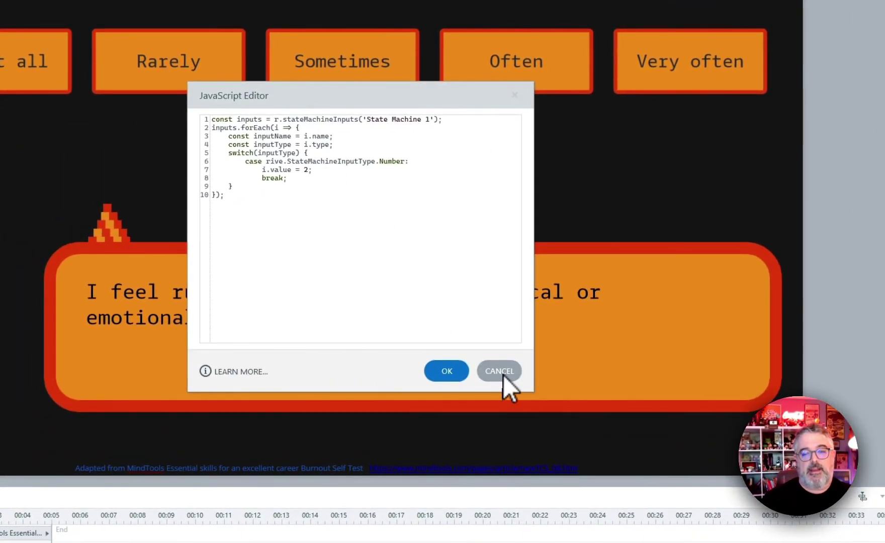
click(483, 380)
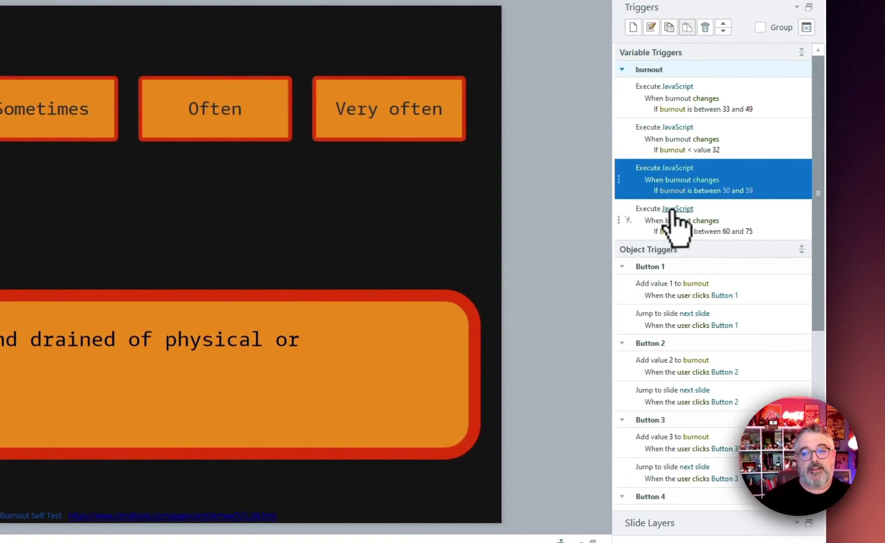
click(677, 216)
click(677, 209)
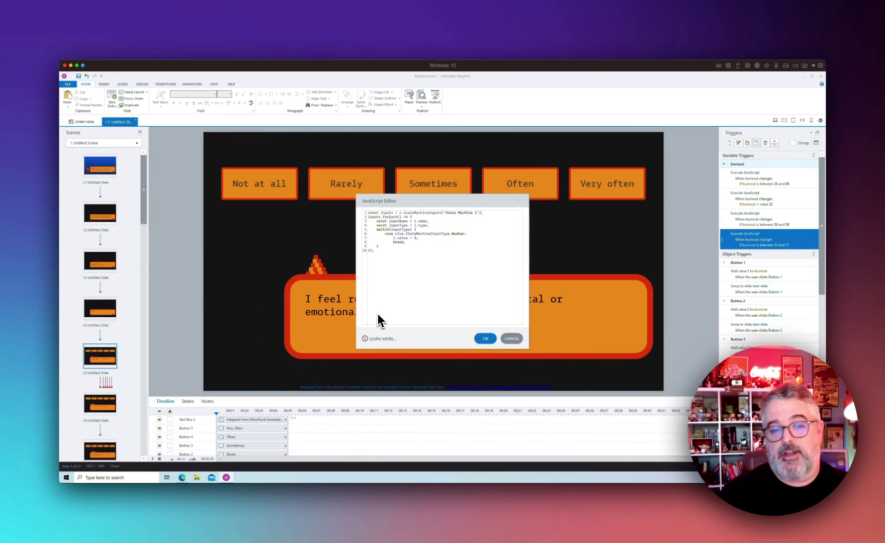
click(493, 337)
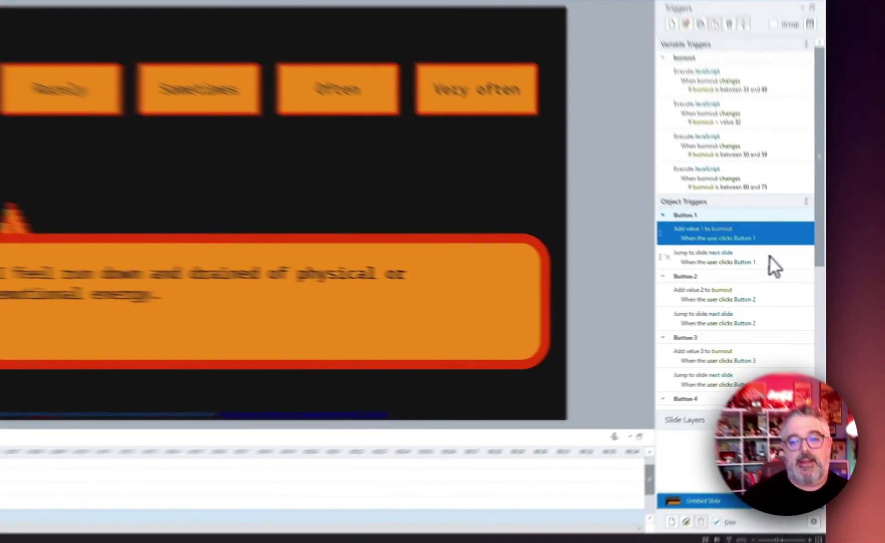
click(739, 291)
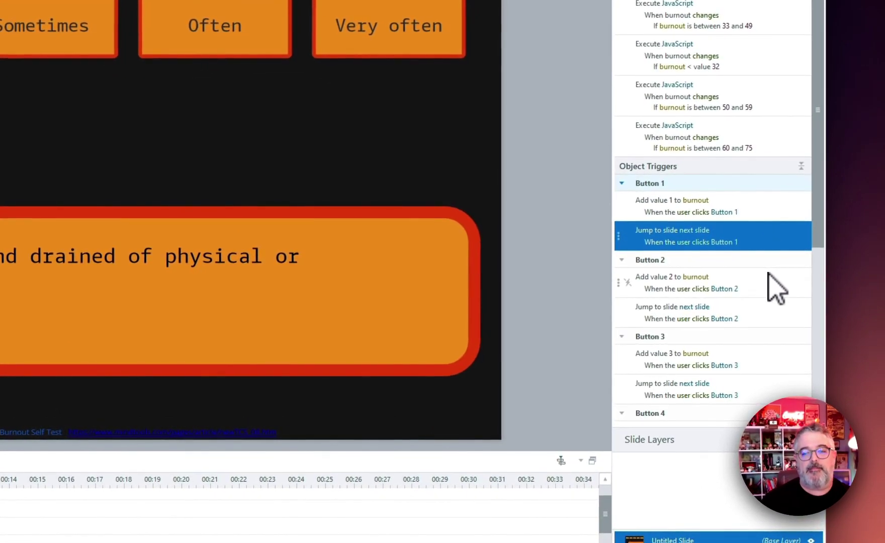
click(770, 276)
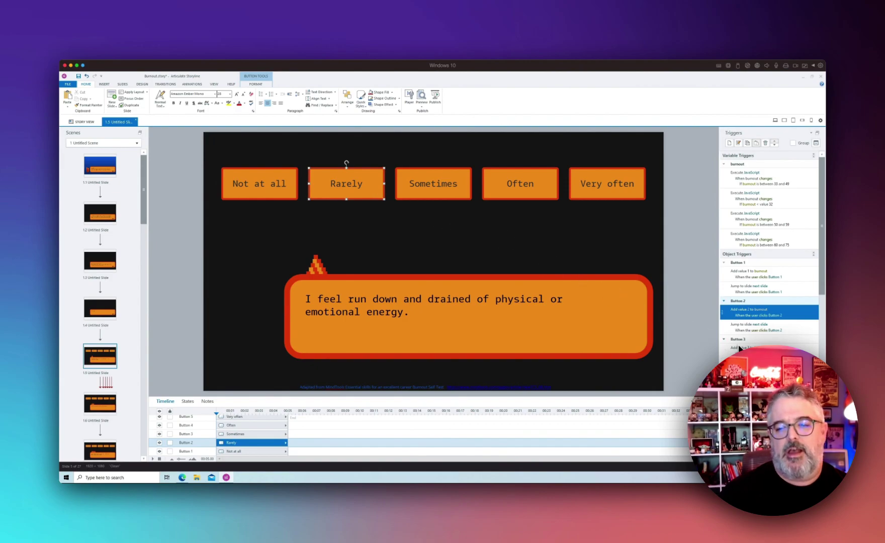
scroll(740, 348, down, 3)
click(776, 309)
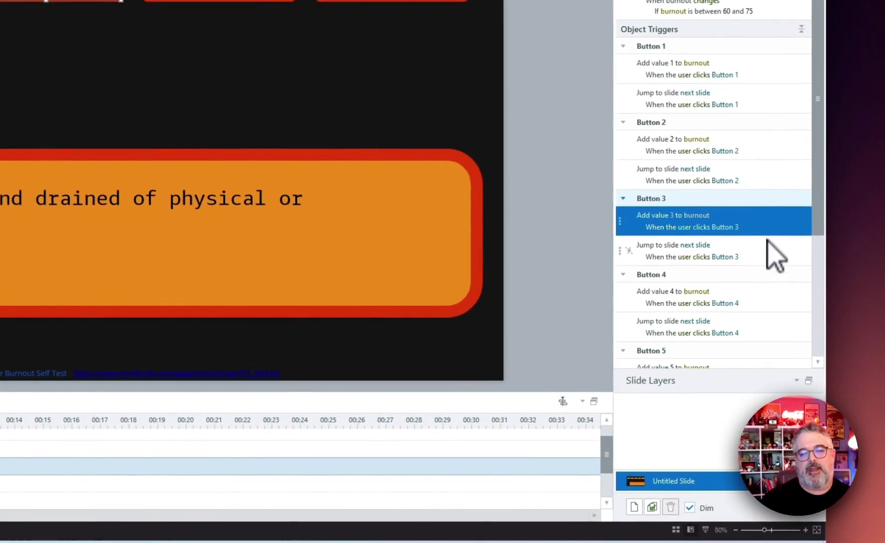
click(772, 297)
scroll(772, 301, down, 2)
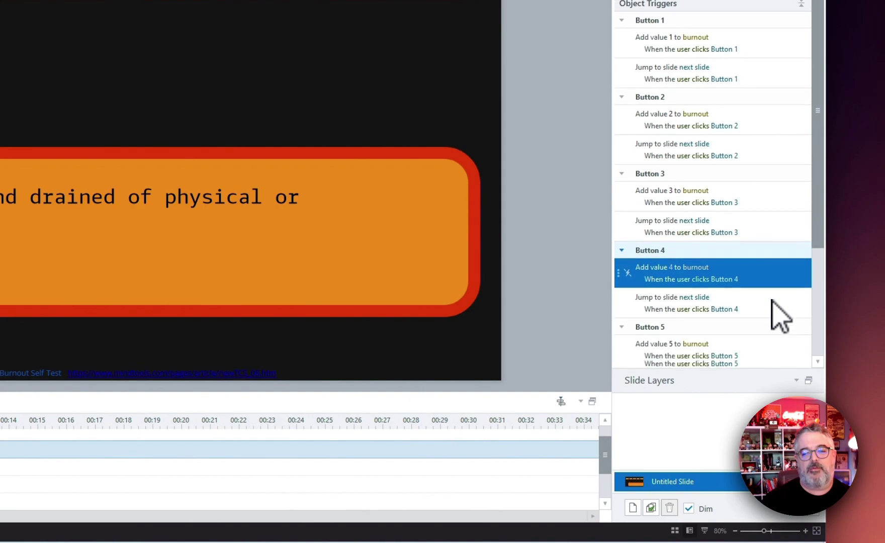
scroll(772, 301, down, 2)
click(772, 309)
scroll(774, 311, down, 4)
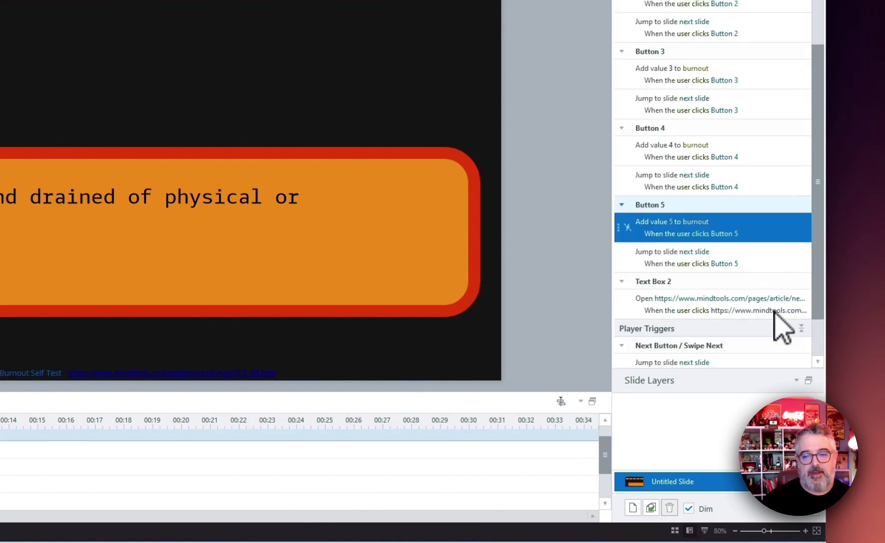
scroll(782, 326, down, 2)
scroll(737, 317, down, 2)
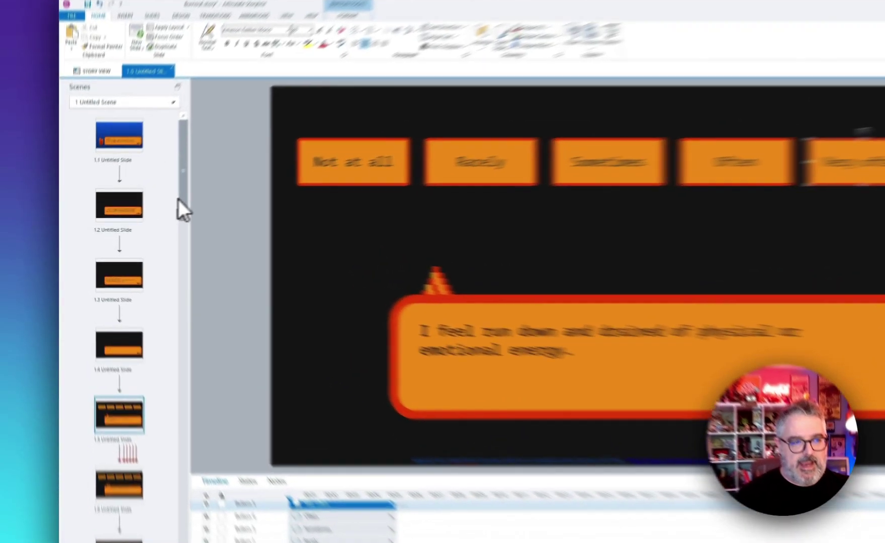
Step: Open slide 1.6, 'I have negative thoughts about my job.', and scroll through its JavaScript and Button triggers
drag(142, 215, 140, 250)
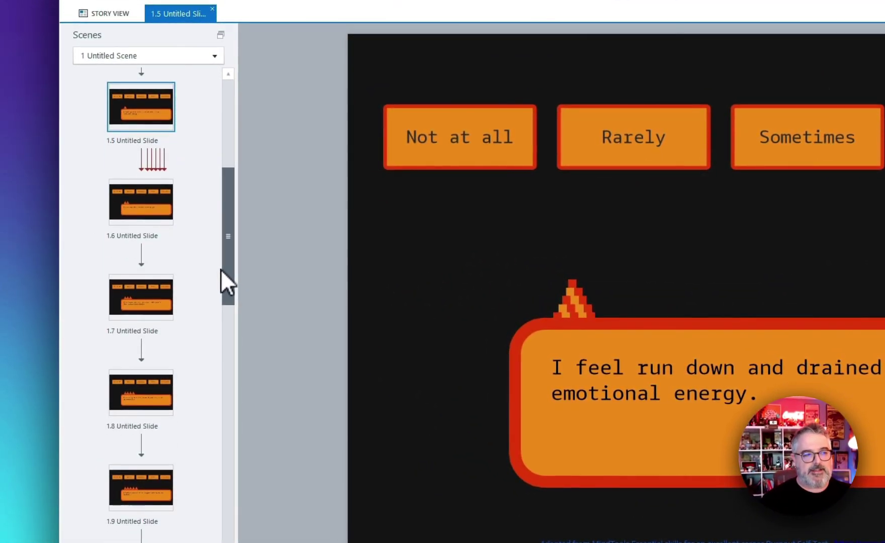
click(137, 197)
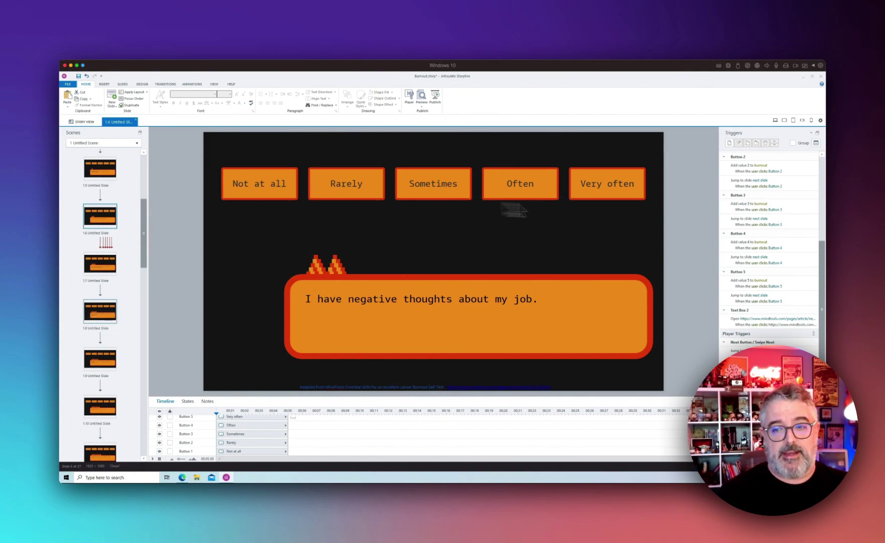
scroll(758, 270, up, 3)
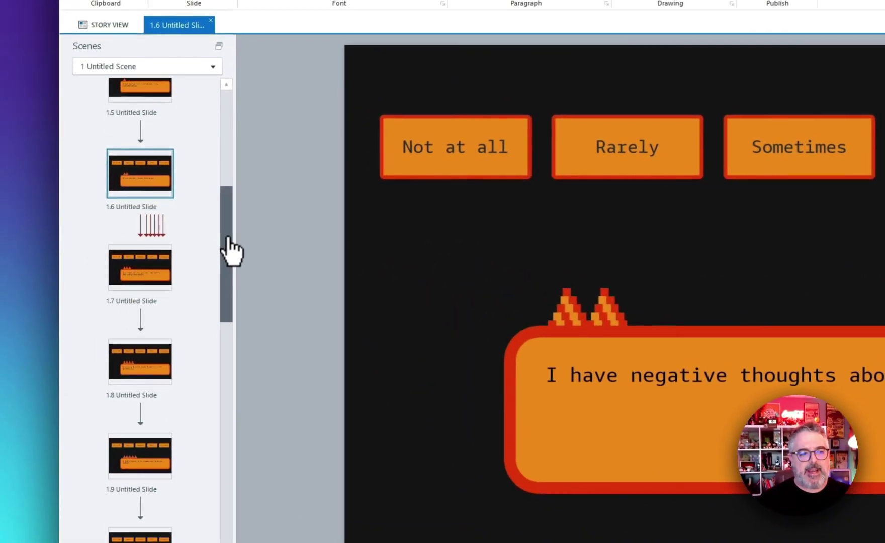
drag(150, 234, 149, 270)
drag(239, 319, 243, 327)
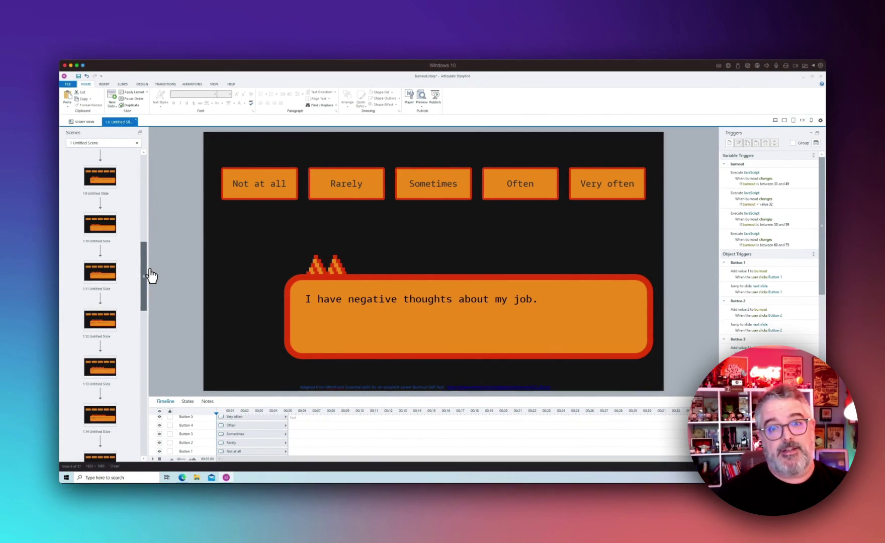
drag(151, 275, 151, 377)
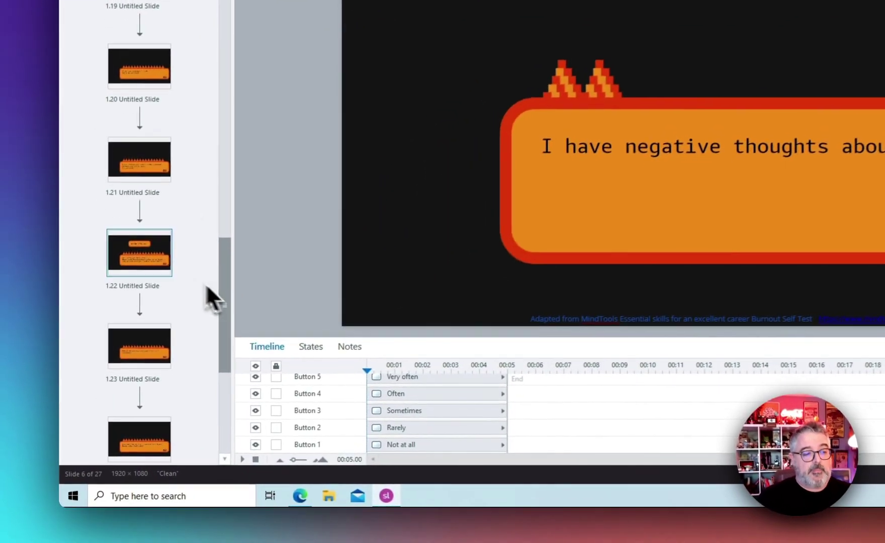
Step: Open results slide 1.22, select the burnout level picture and show its States
click(144, 257)
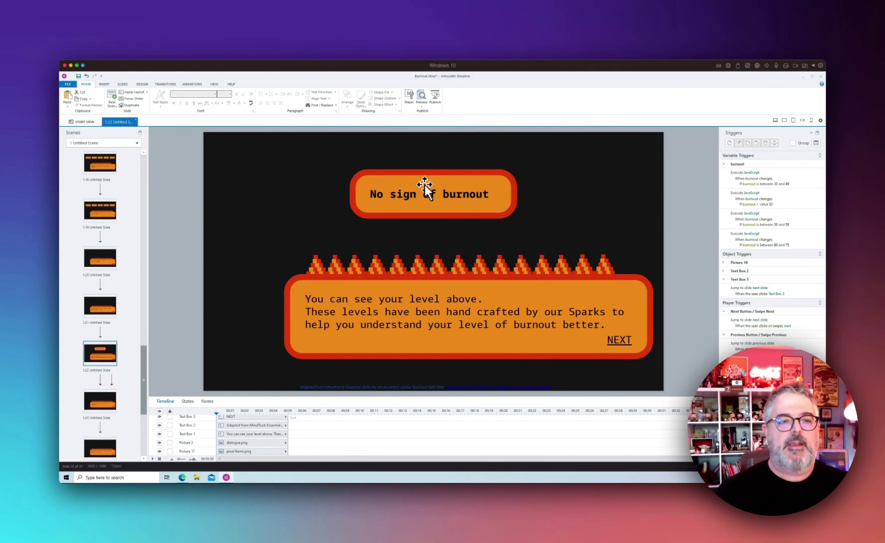
click(425, 185)
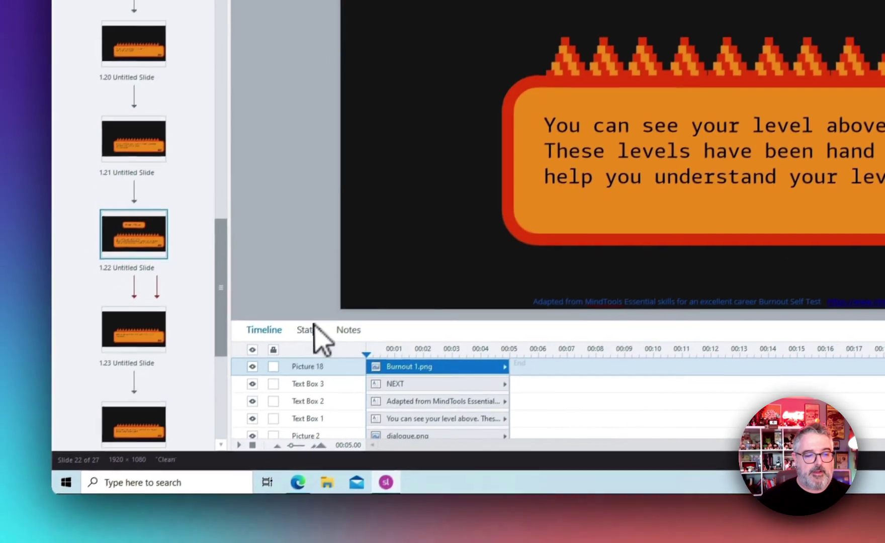
click(245, 424)
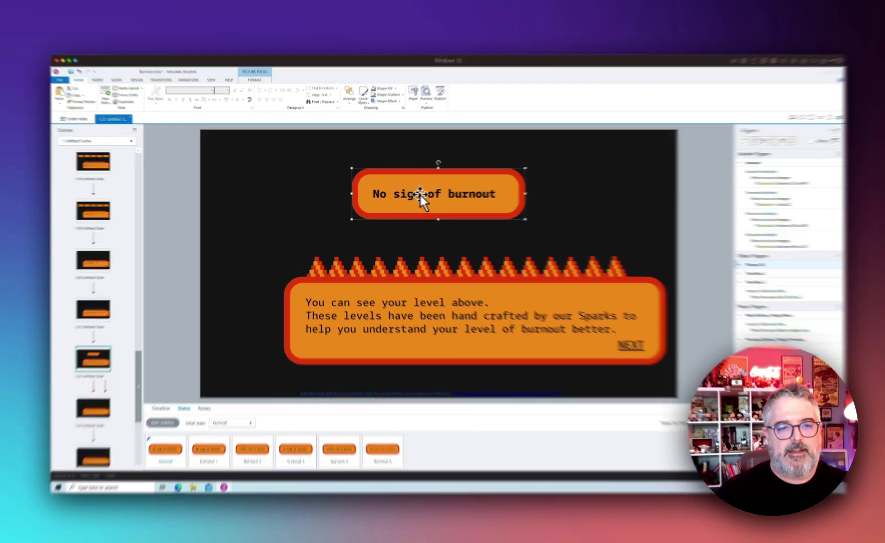
Step: Preview the picture's Little sign, Very severe risk and Severe risk of burnout states
double_click(424, 195)
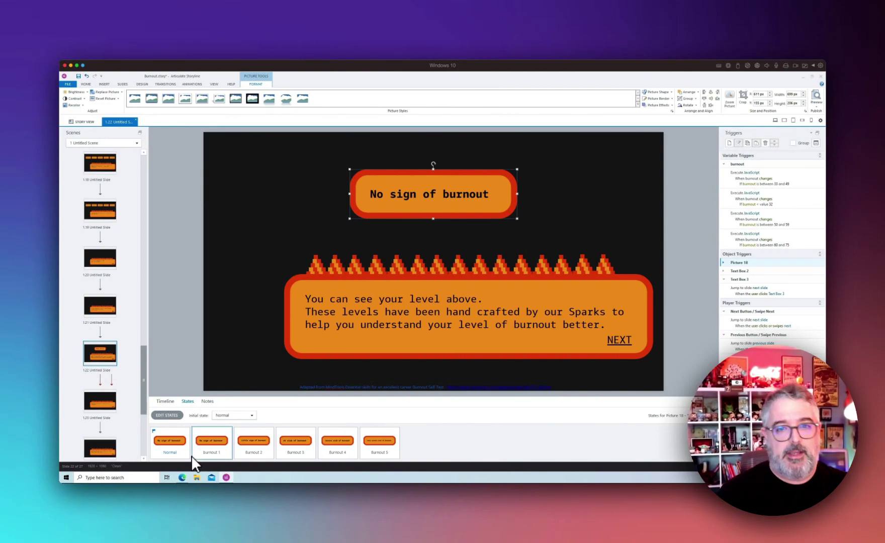
click(246, 450)
click(221, 453)
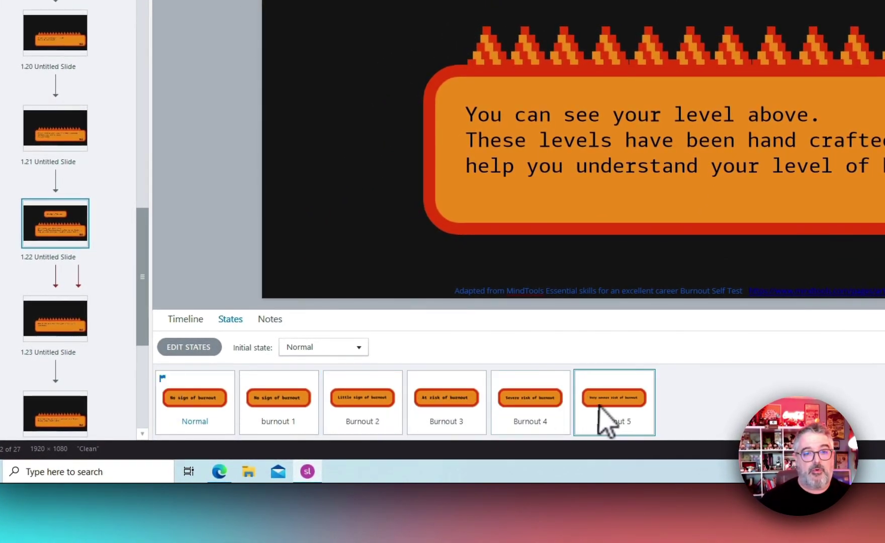
click(611, 417)
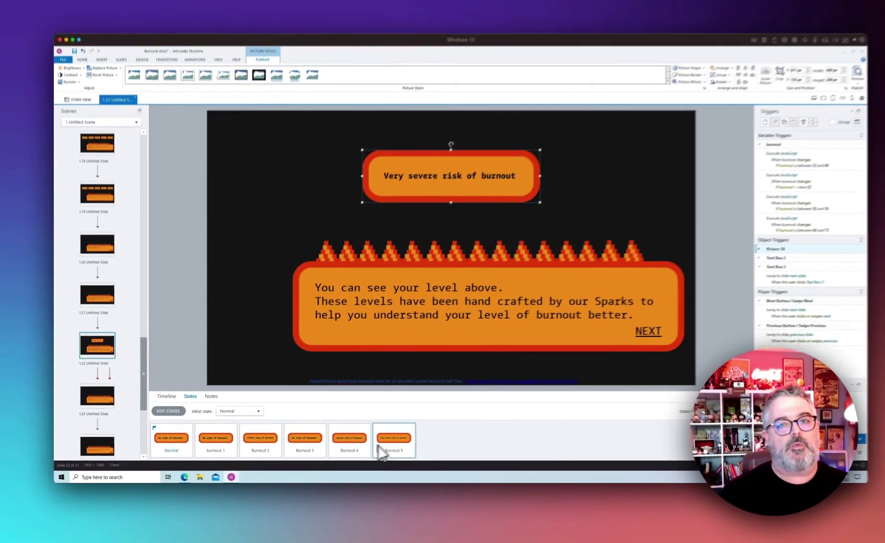
click(448, 419)
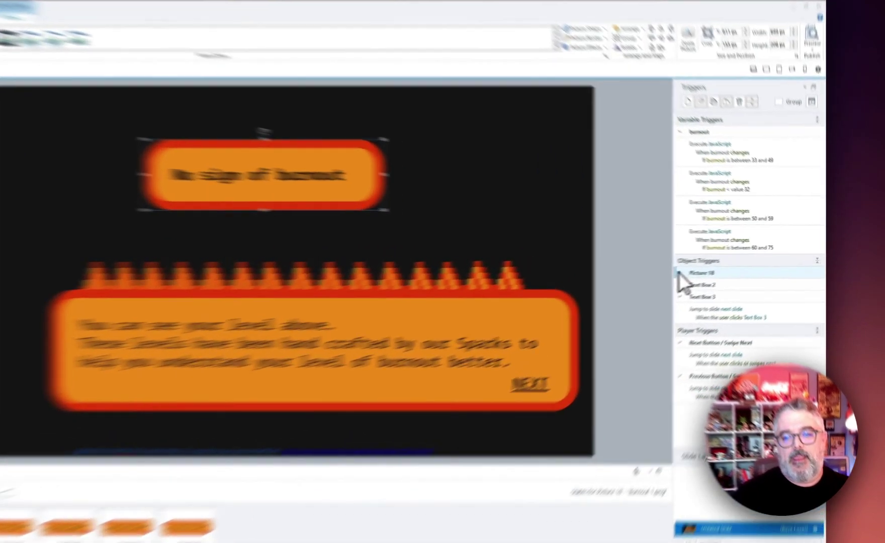
Step: Expand Picture 18's five state-setting triggers and preview the Little sign of burnout state
click(735, 262)
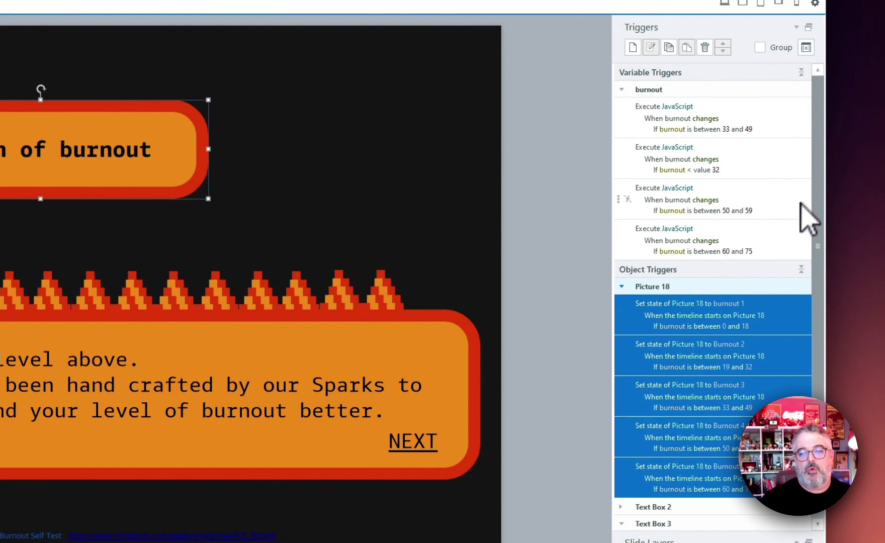
drag(816, 195, 818, 311)
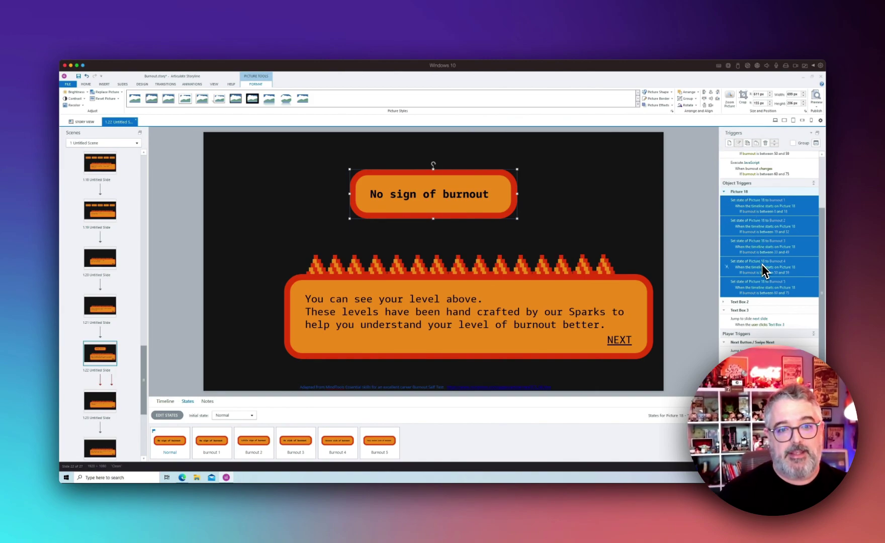
click(253, 441)
click(176, 441)
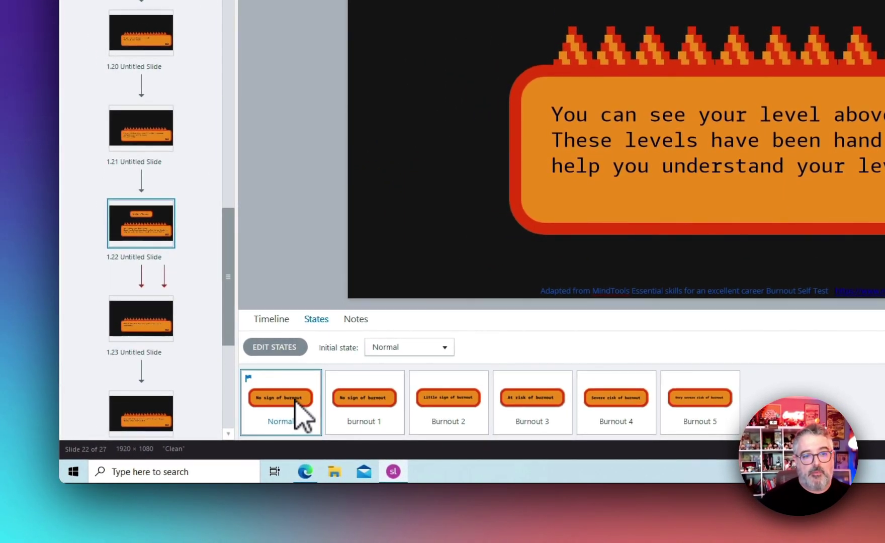
Step: Preview the At risk, Very severe risk and Burnout 2–4 states, then scroll the Scenes list to 1.27
click(532, 417)
click(277, 417)
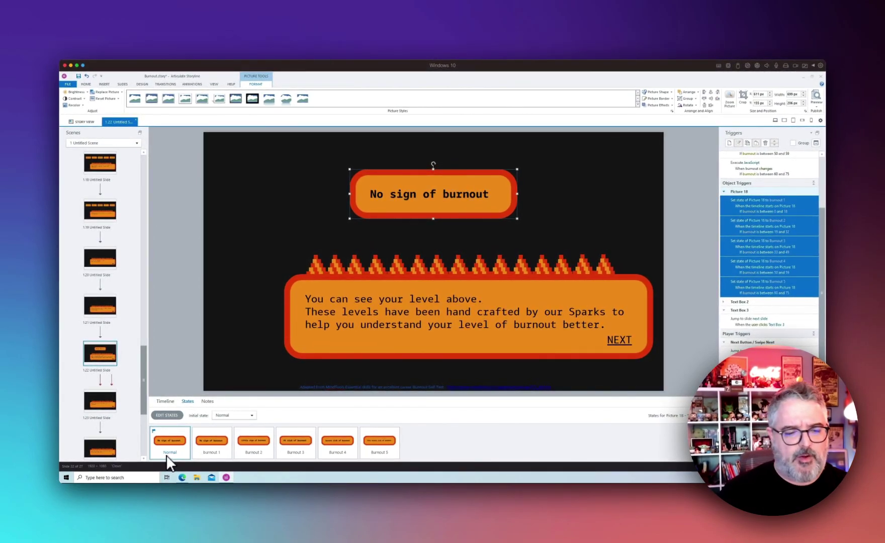
click(391, 450)
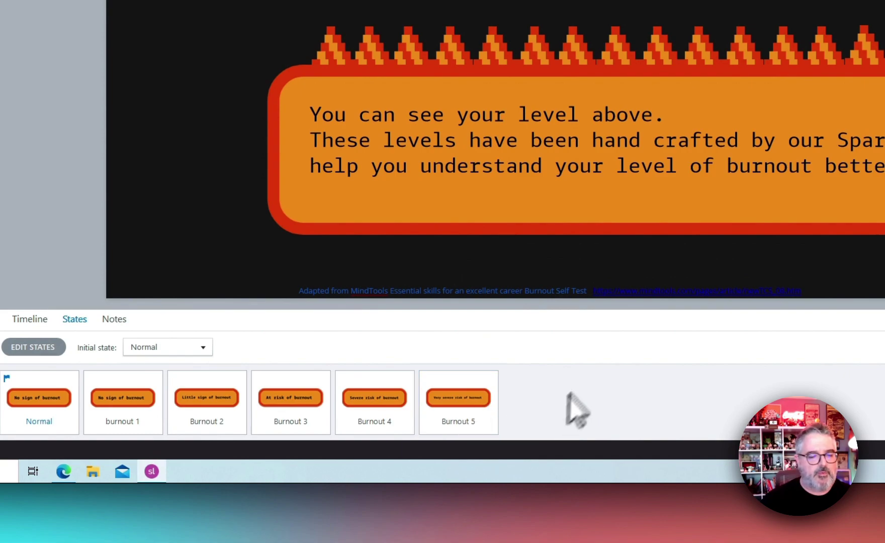
click(205, 417)
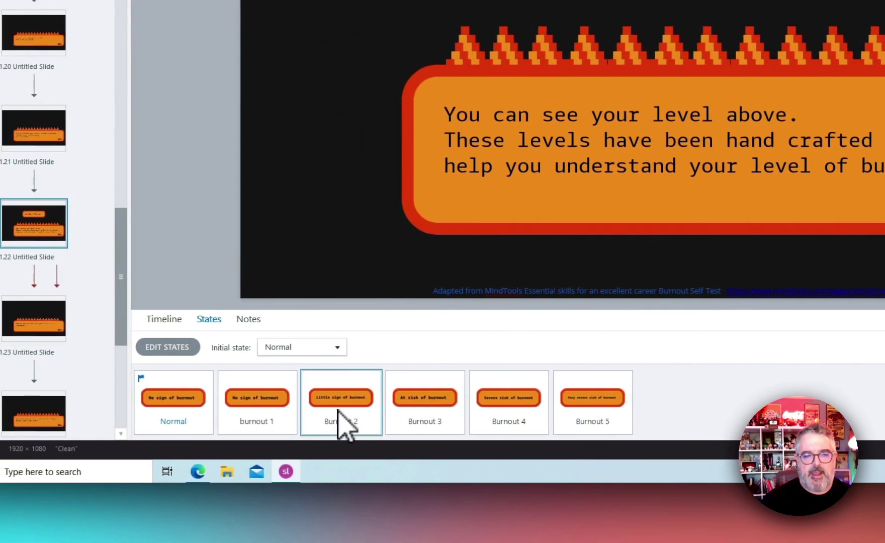
click(425, 413)
click(495, 412)
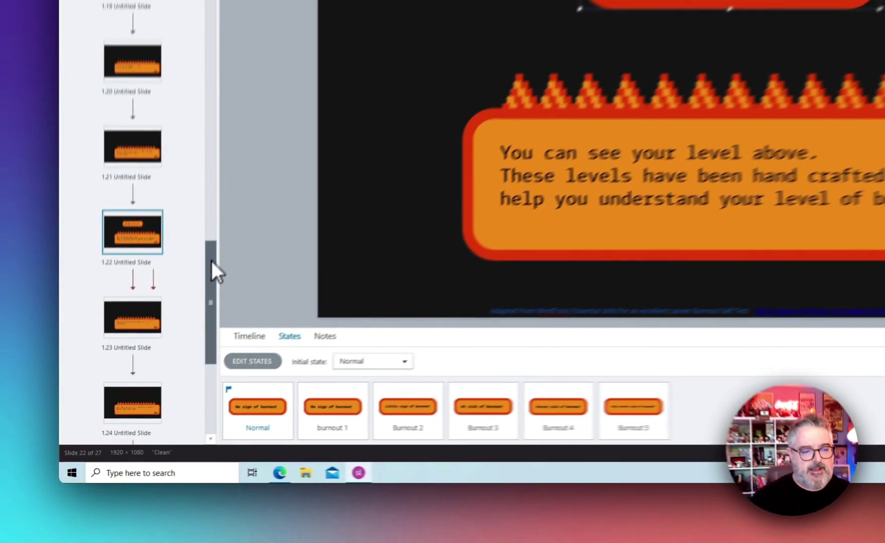
drag(141, 364, 147, 390)
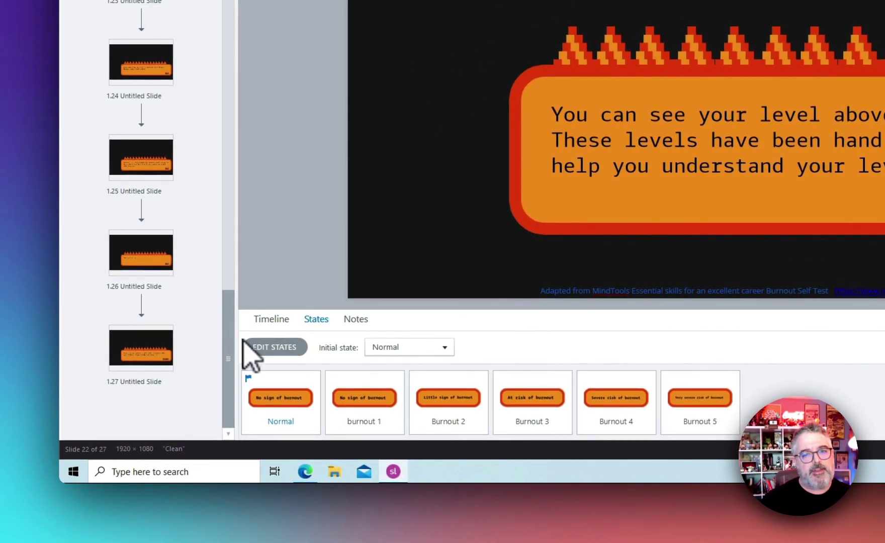
Step: Open slide 1.27 and select RESTART to show its burnout-to-0 and jump-to-1.1 triggers
click(145, 351)
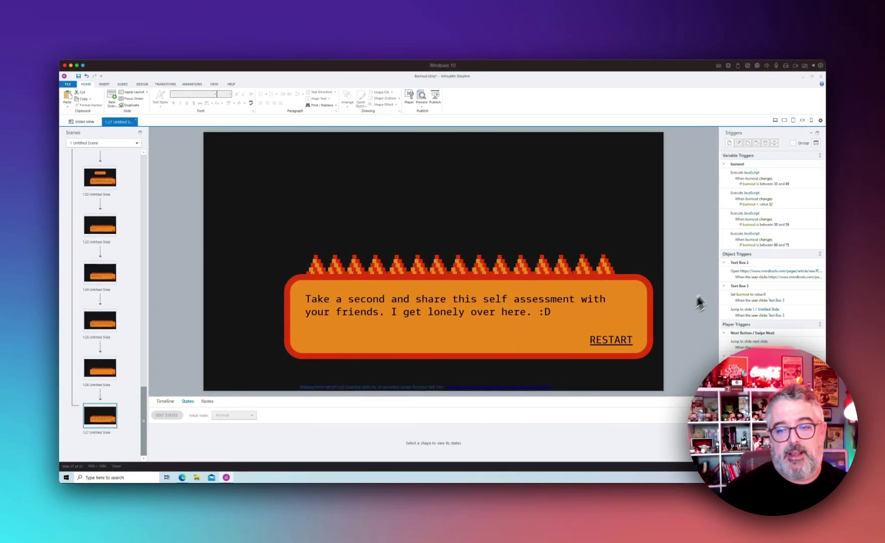
click(738, 285)
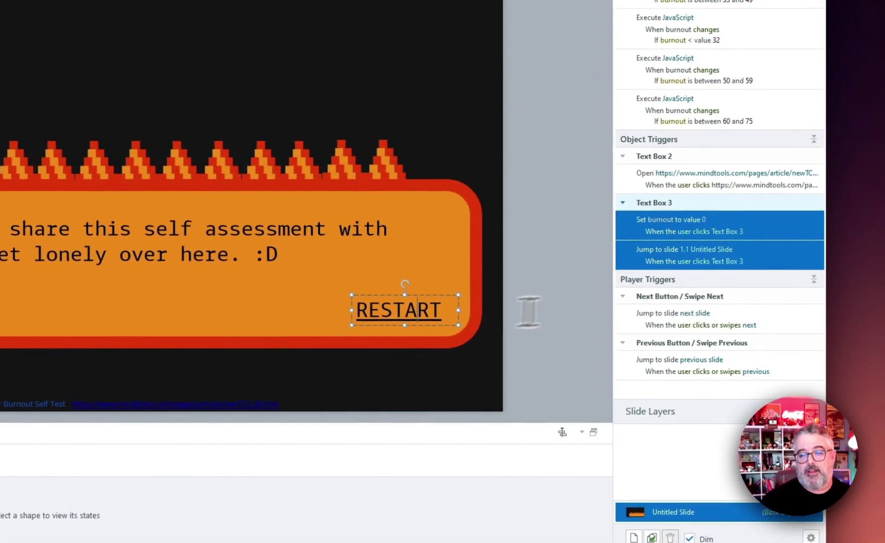